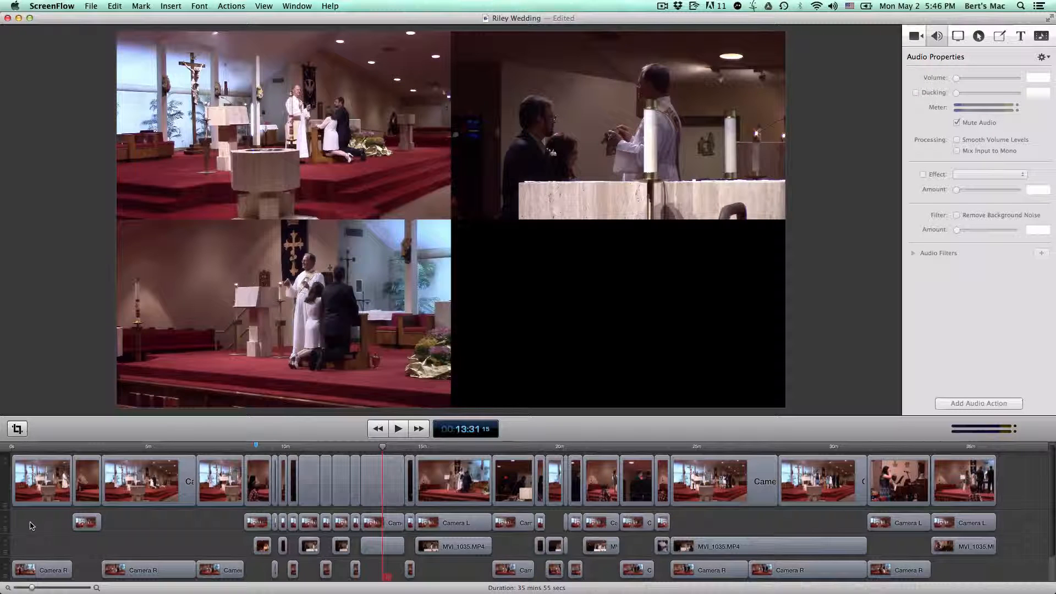
Inspect which camera view the Camera L, MVI_1035.MP4 and Camera R clips on the lower tracks supply
right_click(83, 526)
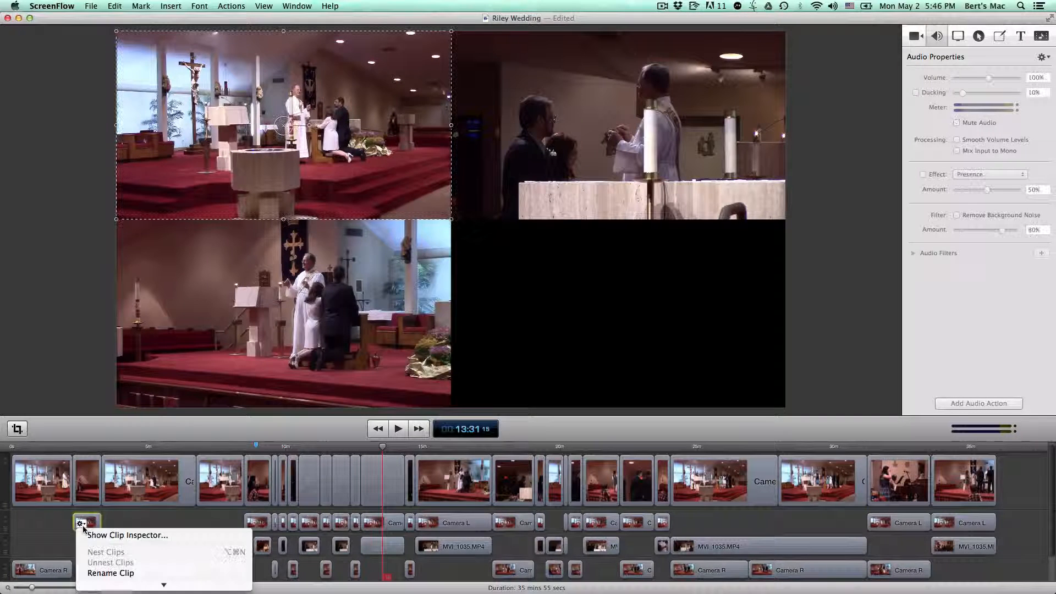
click(105, 533)
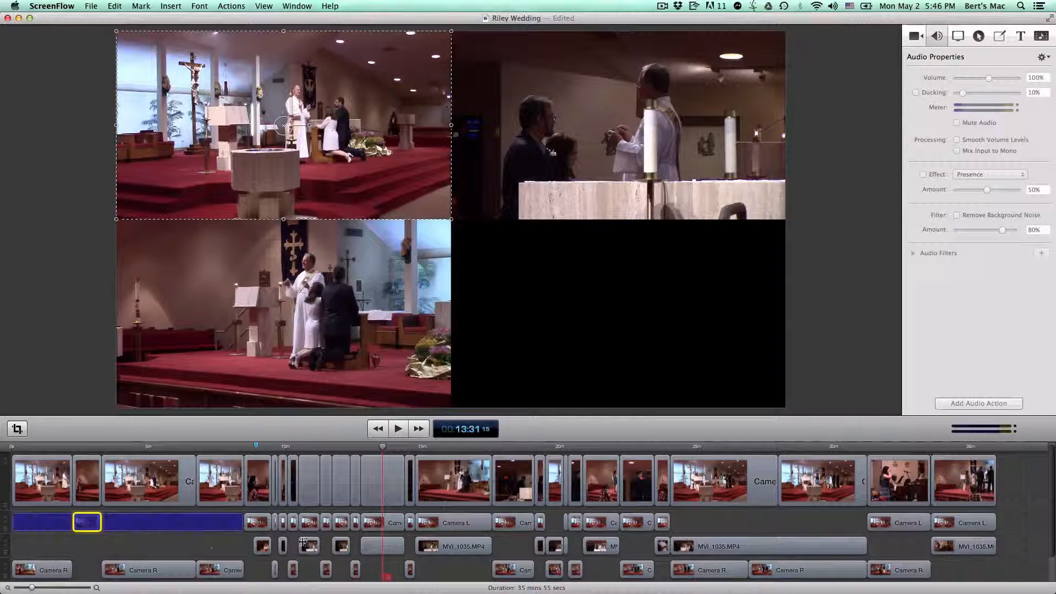
click(379, 547)
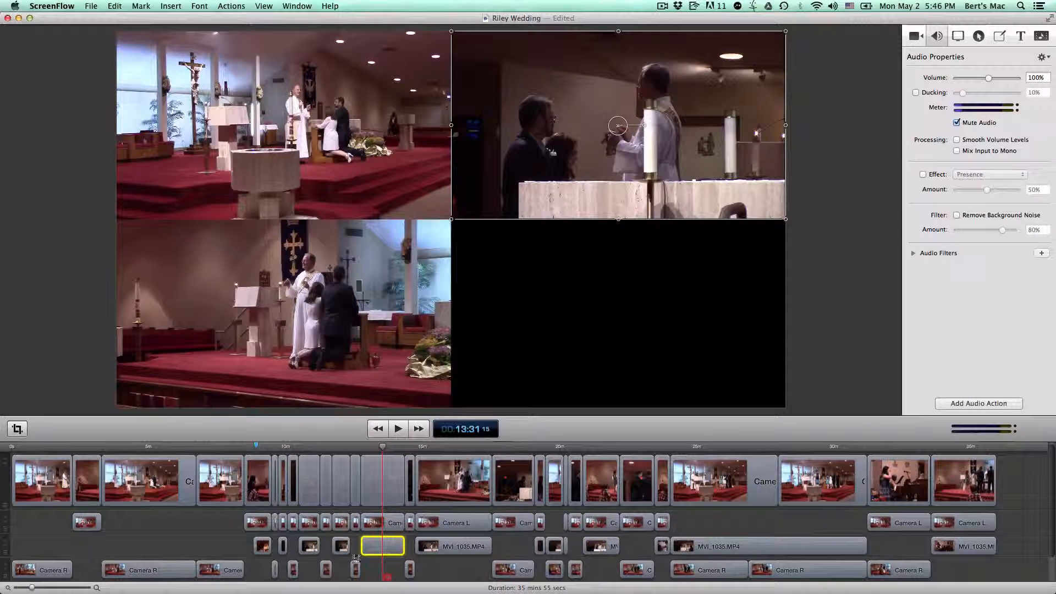
click(141, 570)
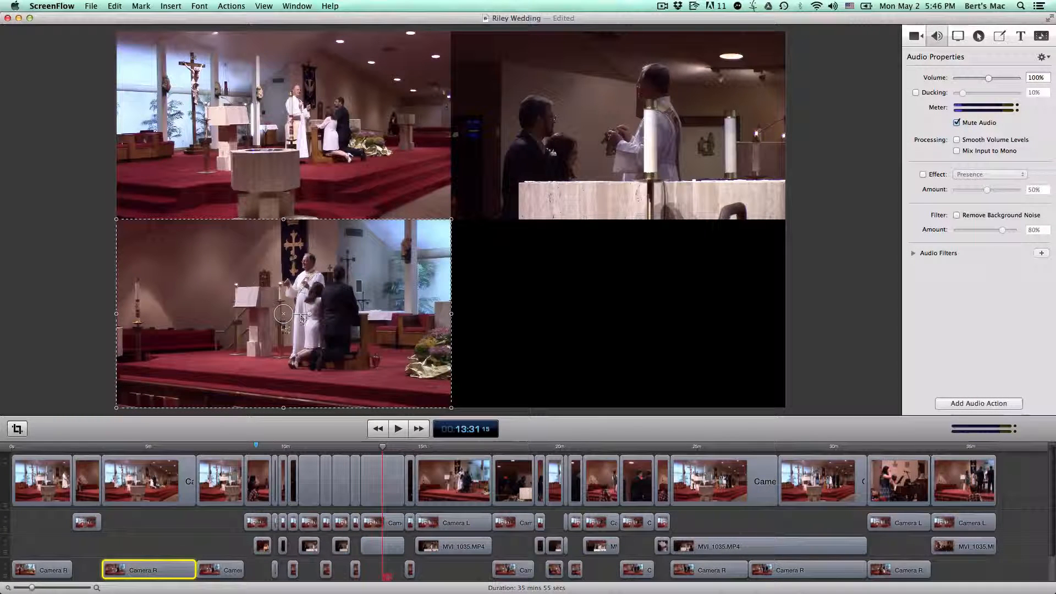
click(89, 344)
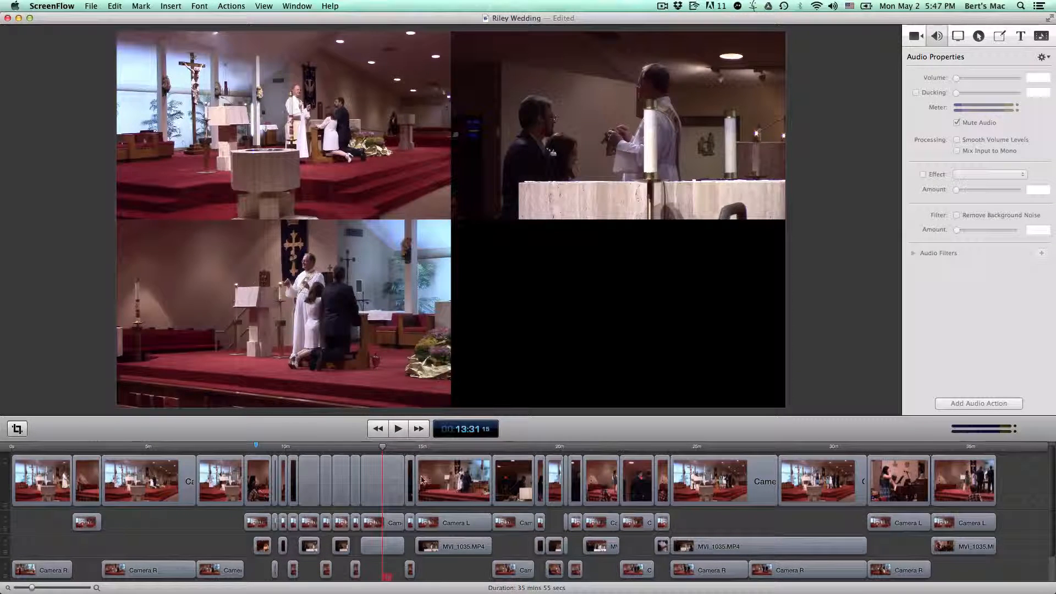
Move the playhead to about 14:09 and select the individual camera views in the canvas to locate their clips
click(399, 448)
mouse_move(398, 448)
mouse_down()
mouse_move(410, 449)
mouse_move(400, 447)
mouse_up()
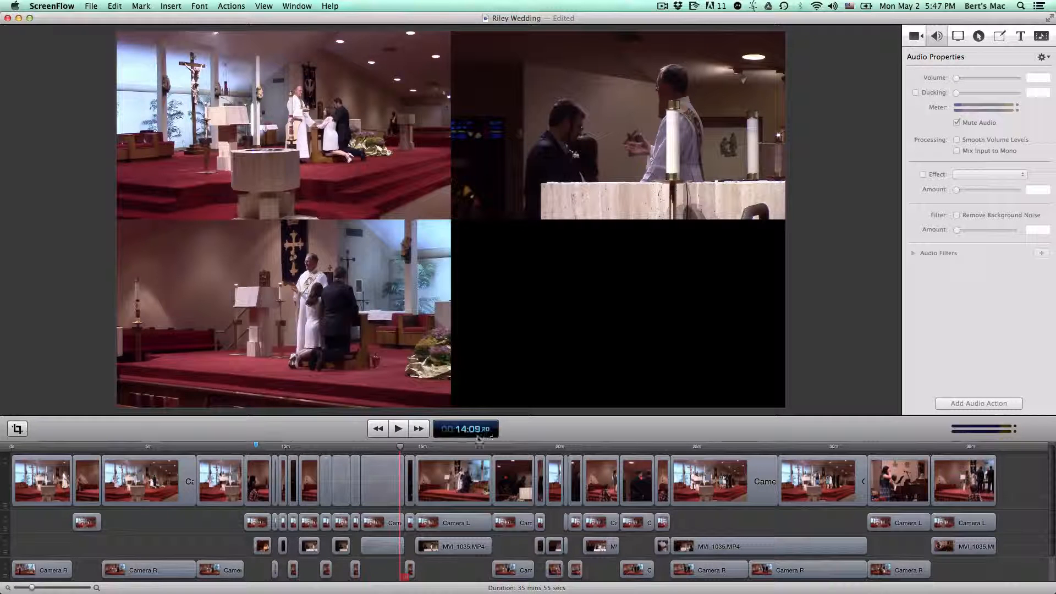
click(423, 269)
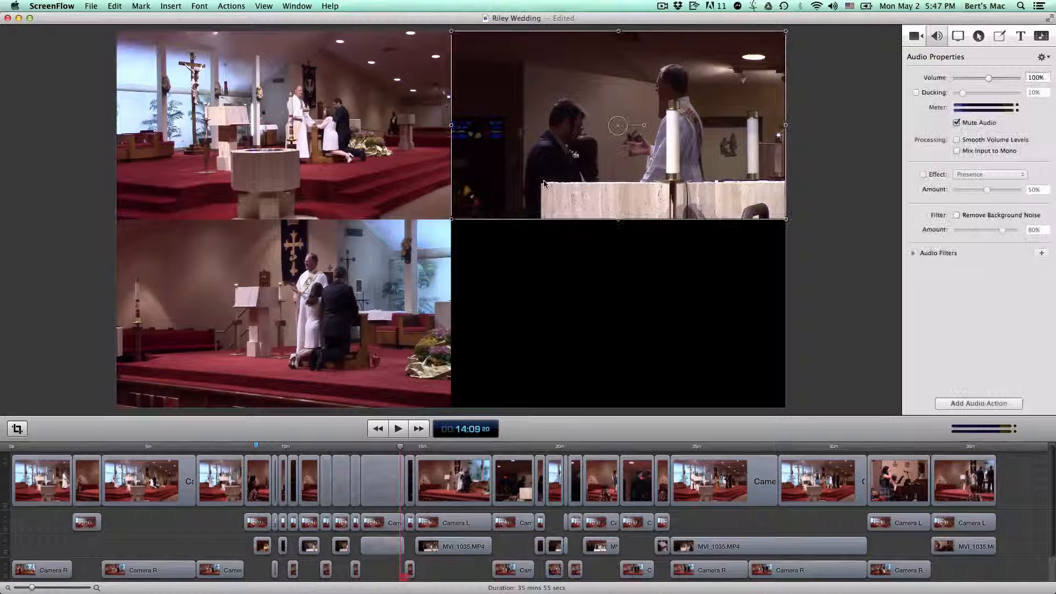
click(543, 171)
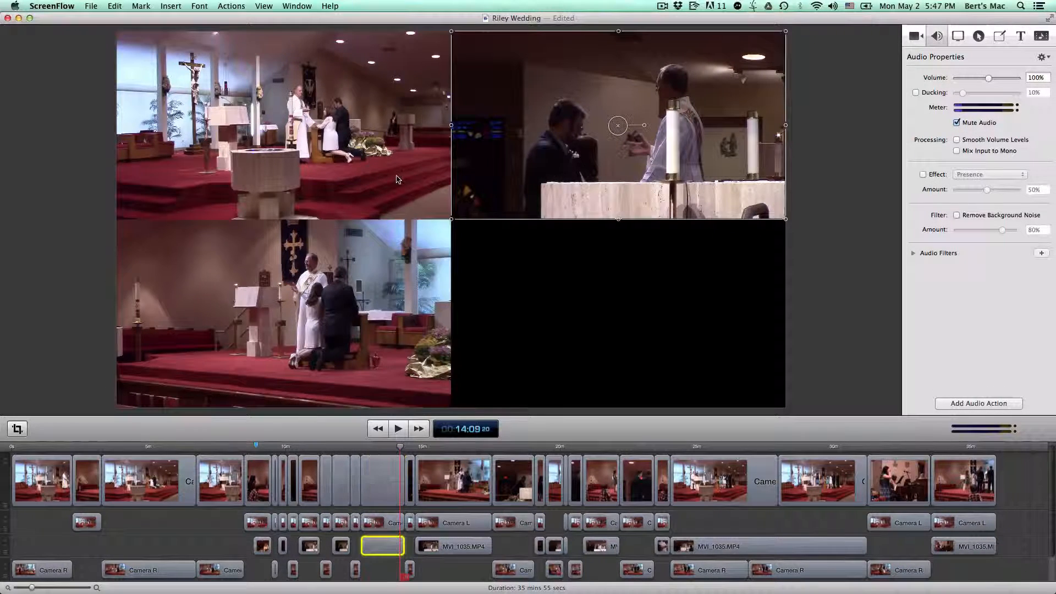
click(396, 176)
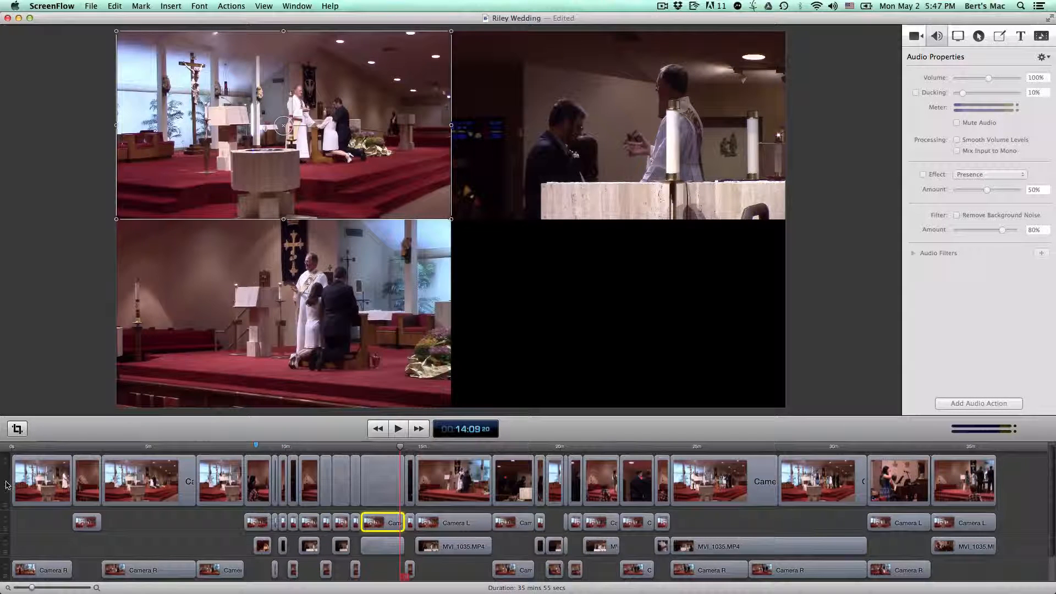
Select all clips on the uppermost timeline track and set their video scale to 100%
click(231, 482)
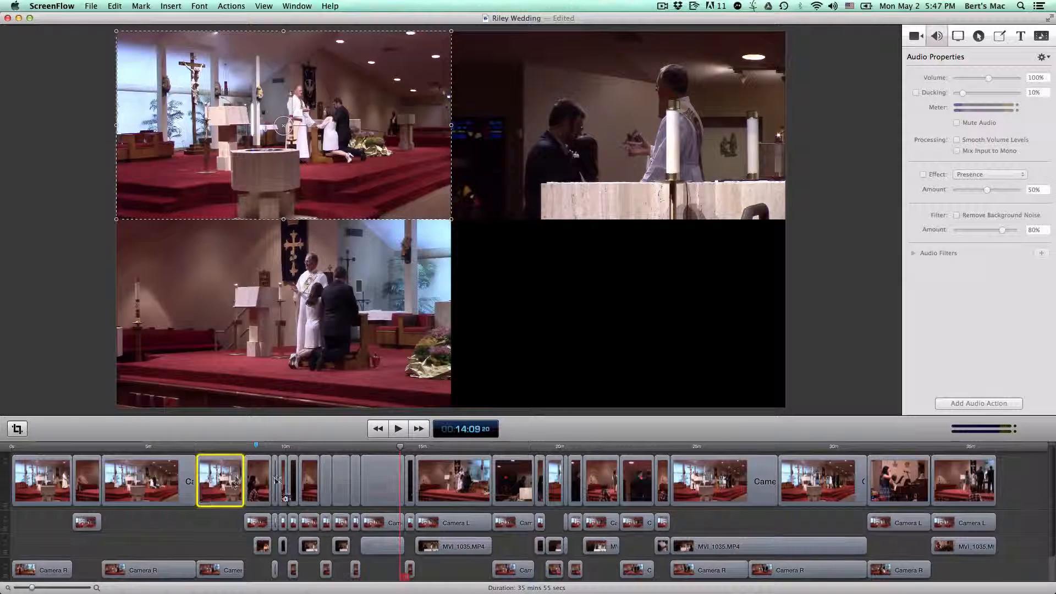
right_click(216, 484)
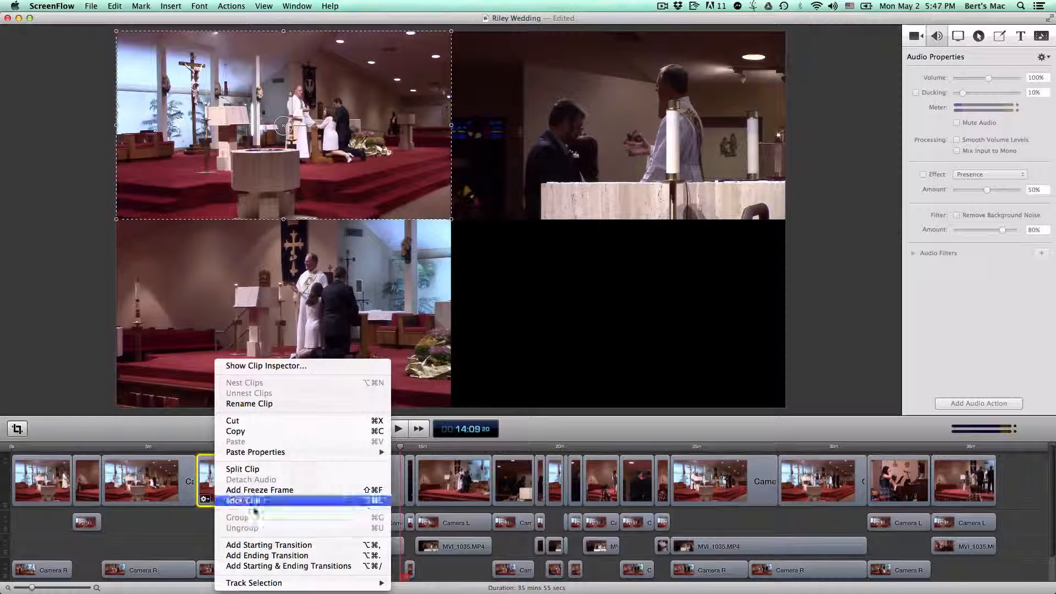
mouse_move(379, 582)
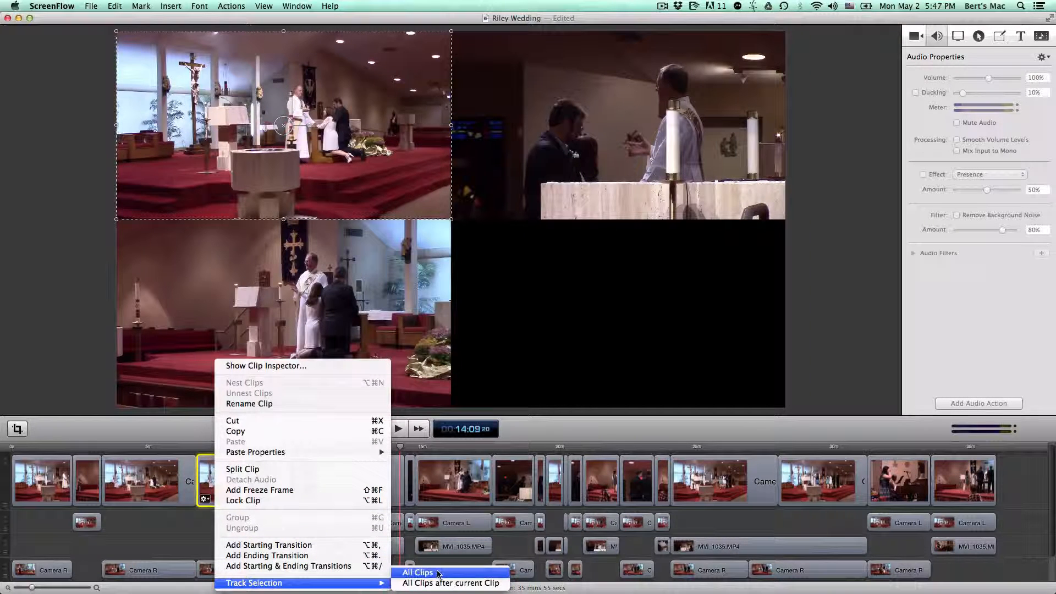
click(438, 573)
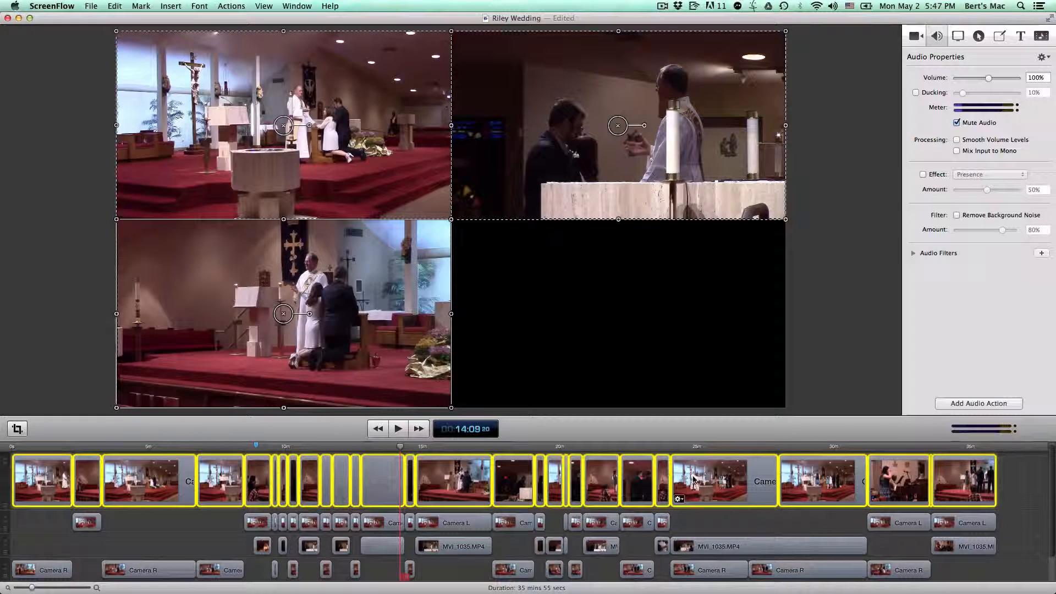
click(914, 36)
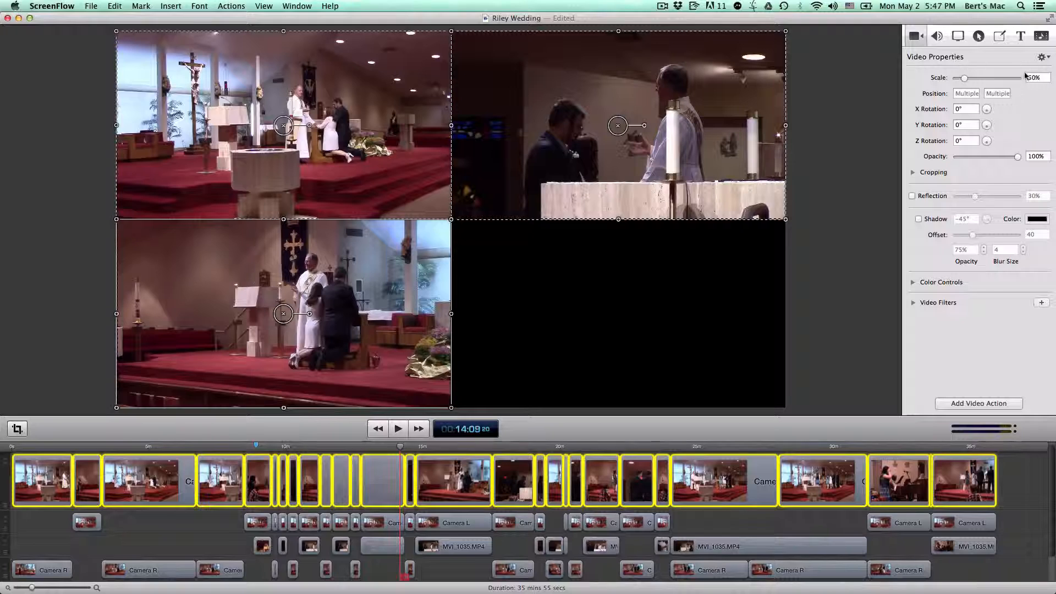
click(1042, 78)
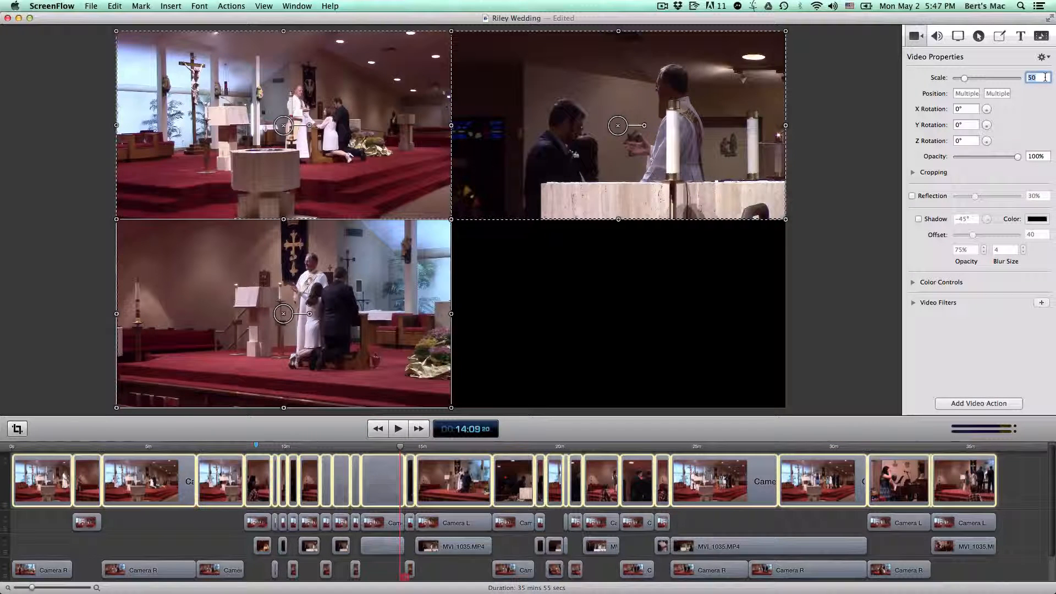
text(100)
key(Tab)
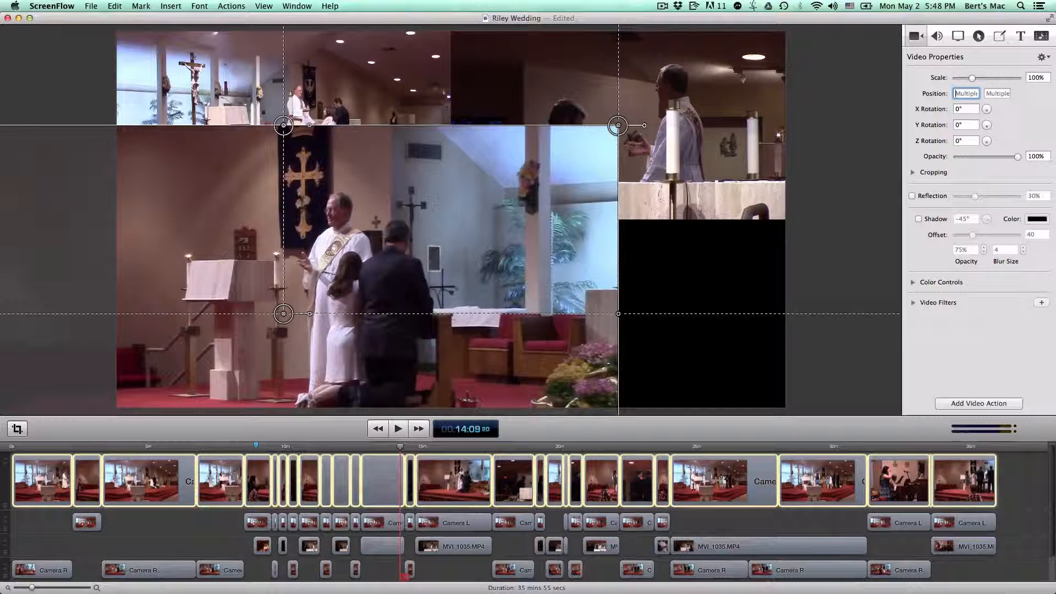
Set the position of the selected clips to 0, 0 so they fill the canvas, and clear the selection
text(0)
key(Tab)
text(0)
key(Tab)
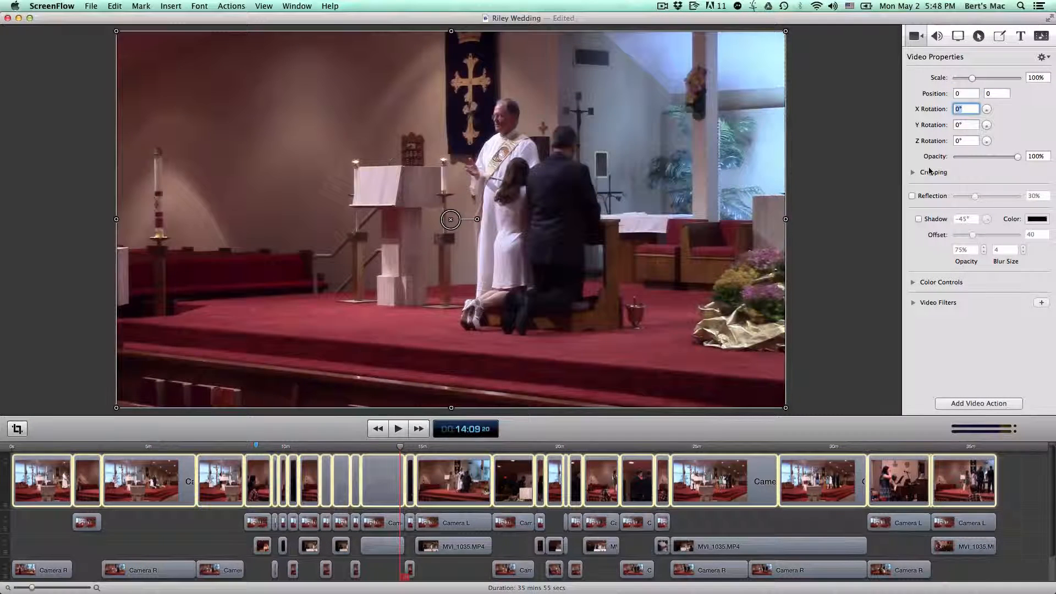
click(873, 193)
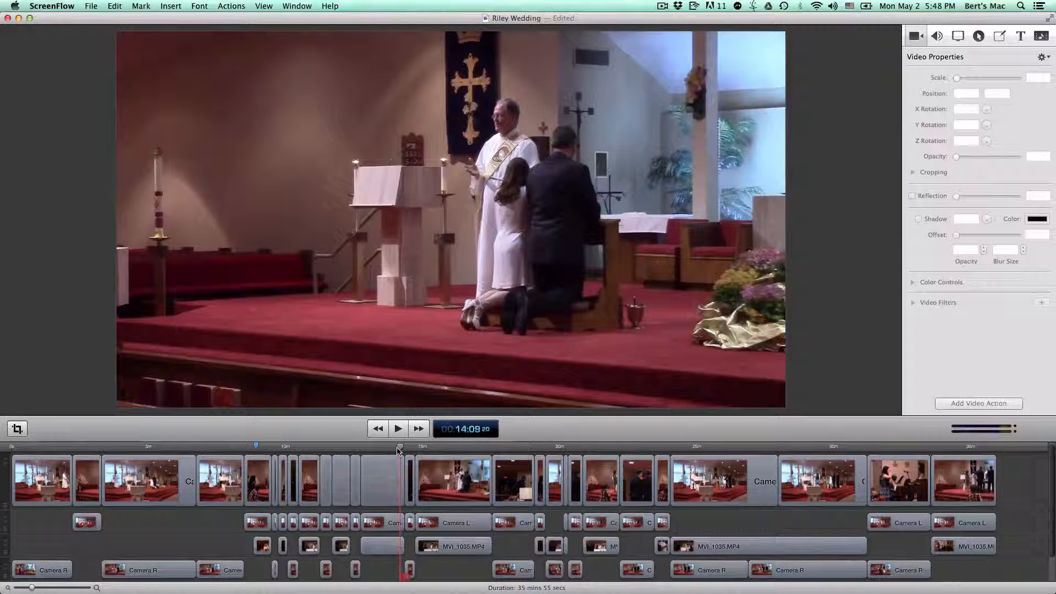
Scrub through the edited ceremony and play back the first cut from Camera L to Camera R at about 2:13
drag(399, 448, 644, 465)
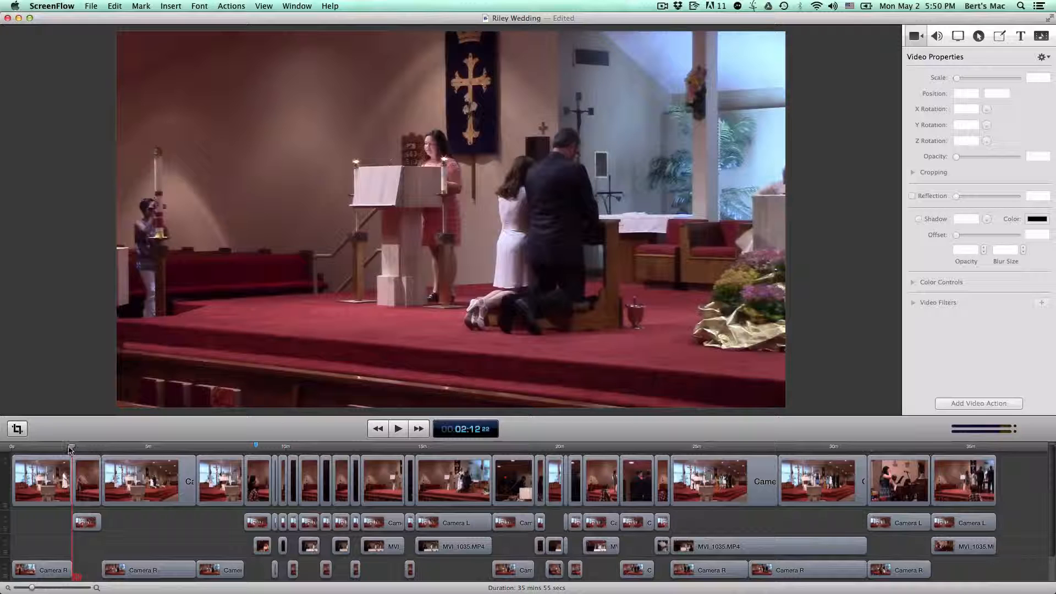
drag(69, 449, 67, 446)
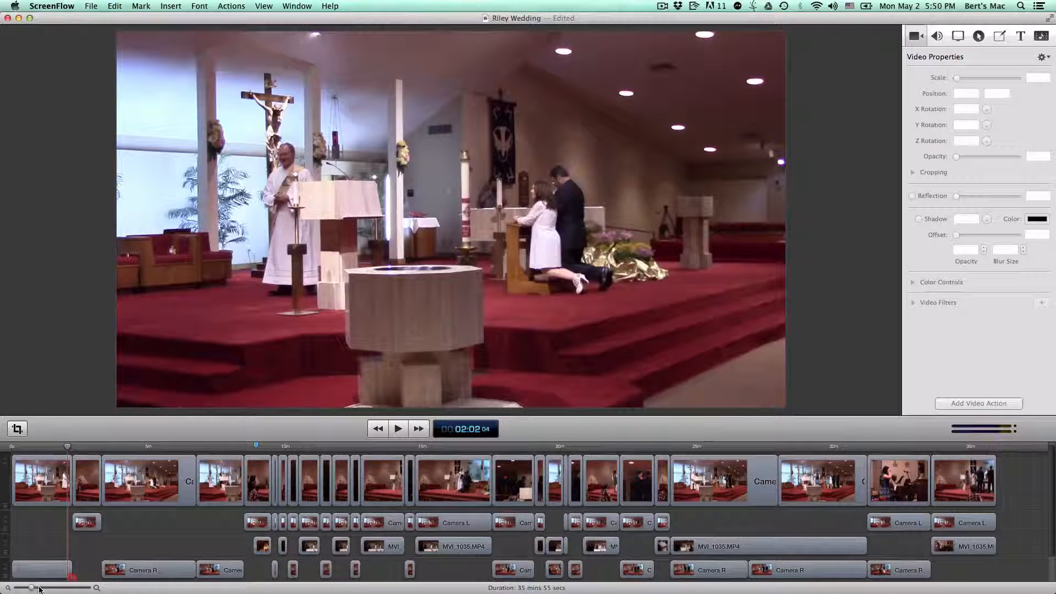
mouse_move(32, 588)
mouse_down()
mouse_move(47, 588)
mouse_move(33, 587)
mouse_up()
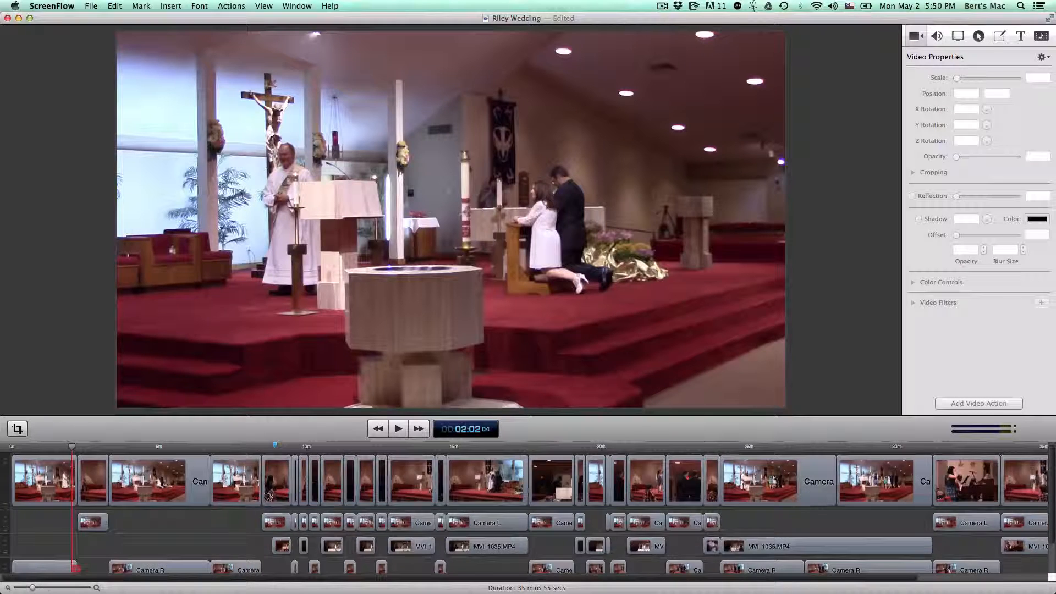
key(super+equal)
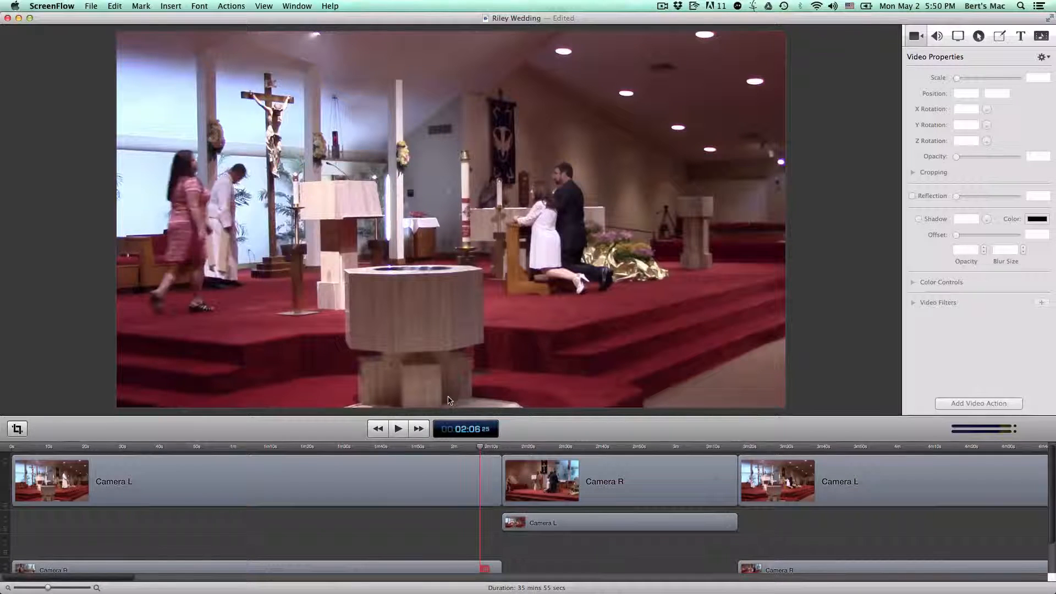
click(398, 429)
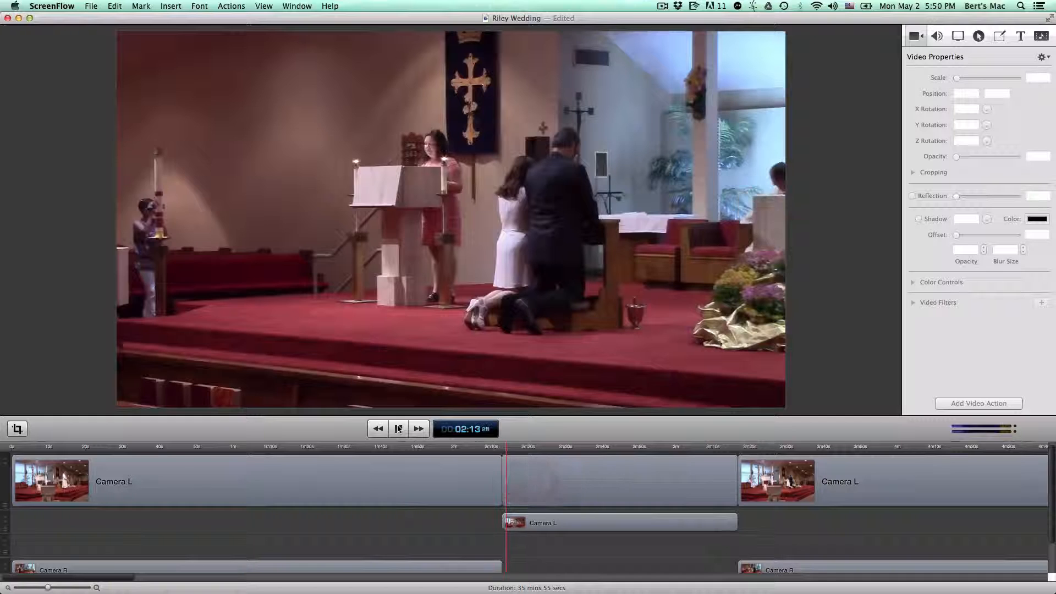
click(400, 429)
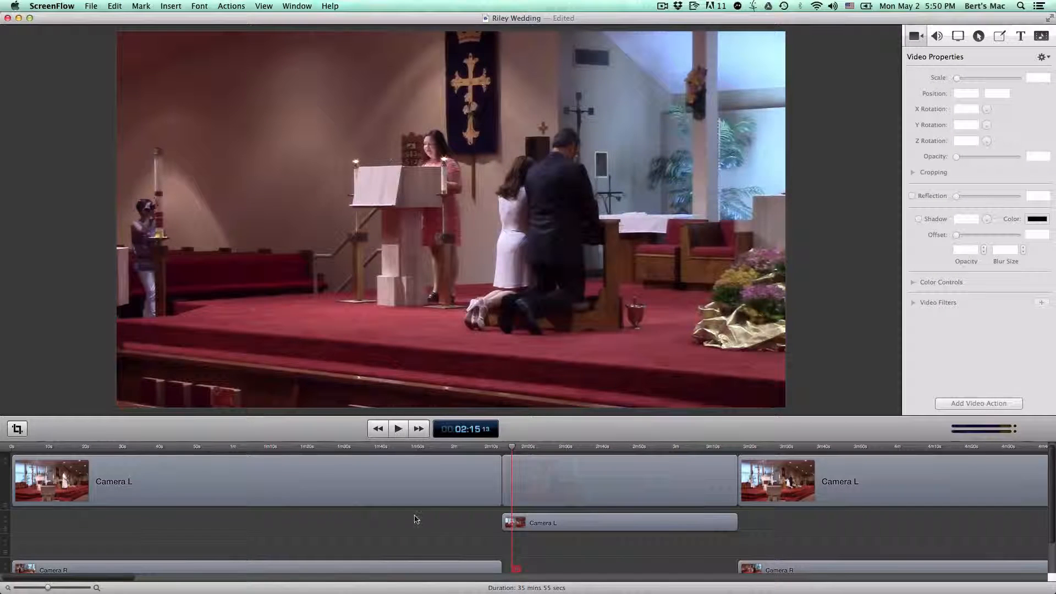
drag(51, 589, 28, 587)
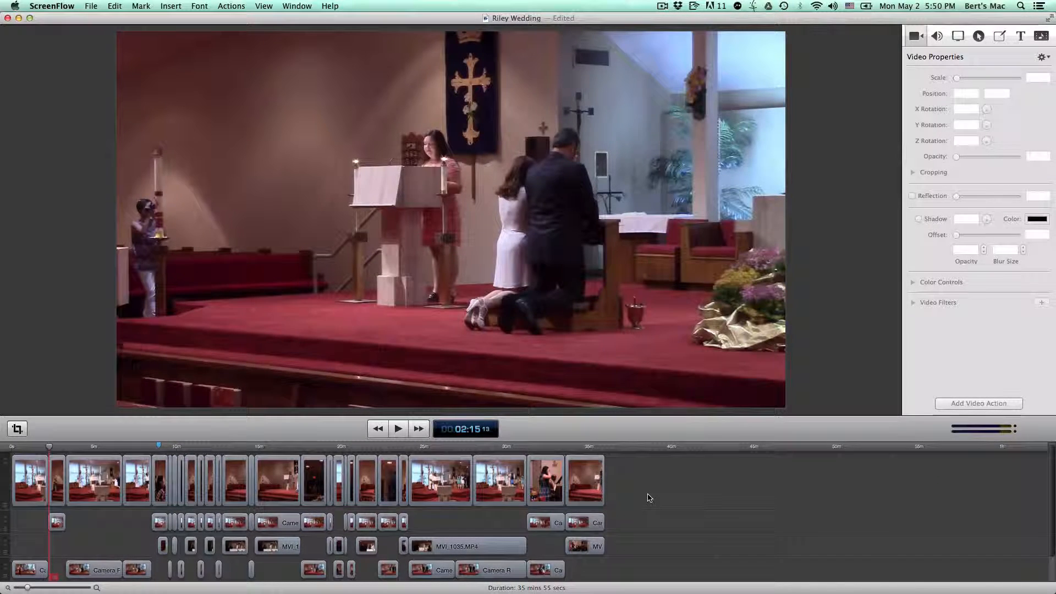
key(super+equal)
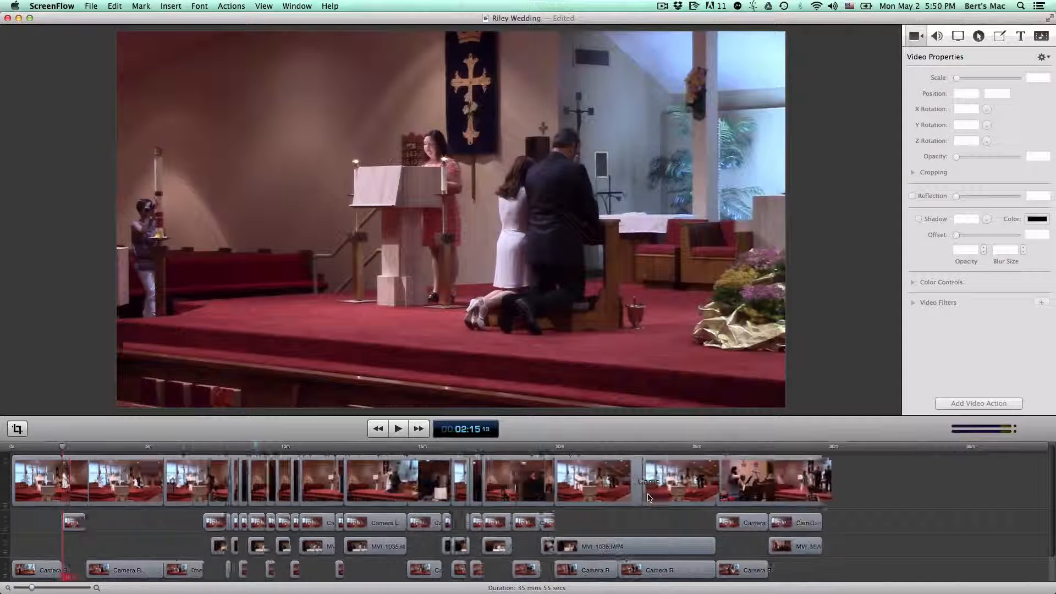